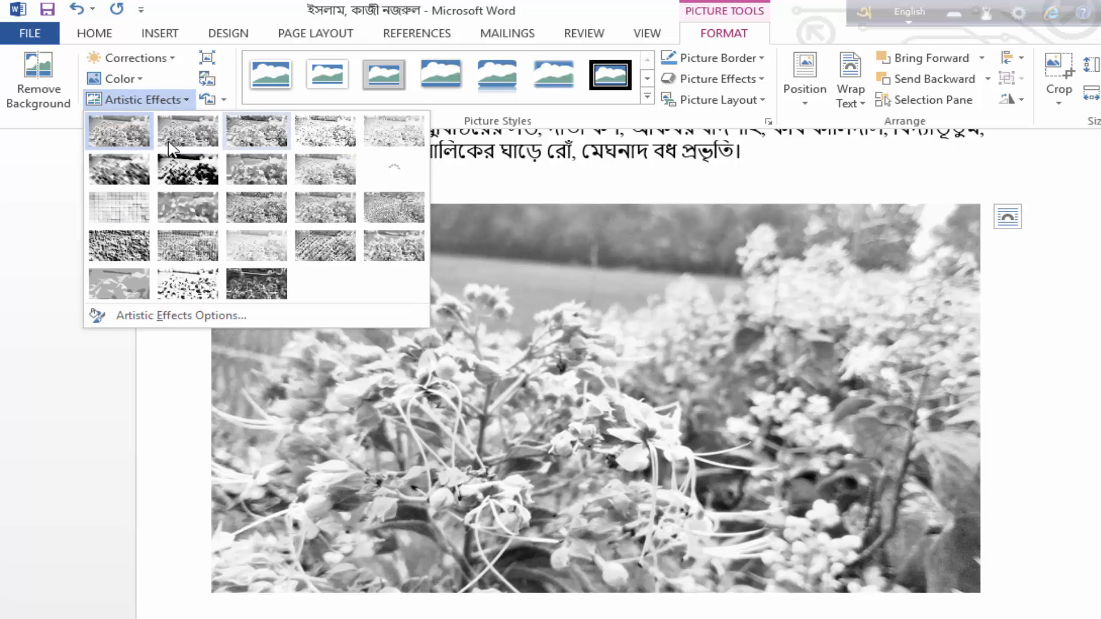
# Try an artistic effect on the flower picture and undo it along with the greyscale recolouring
pyautogui.click(136, 173)
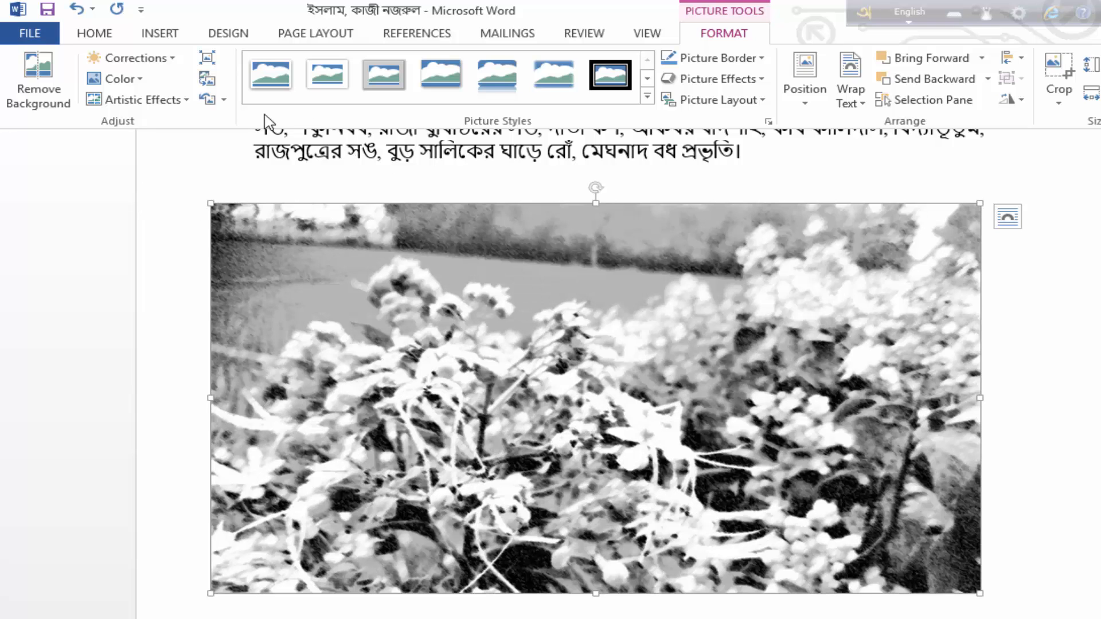
pyautogui.click(154, 102)
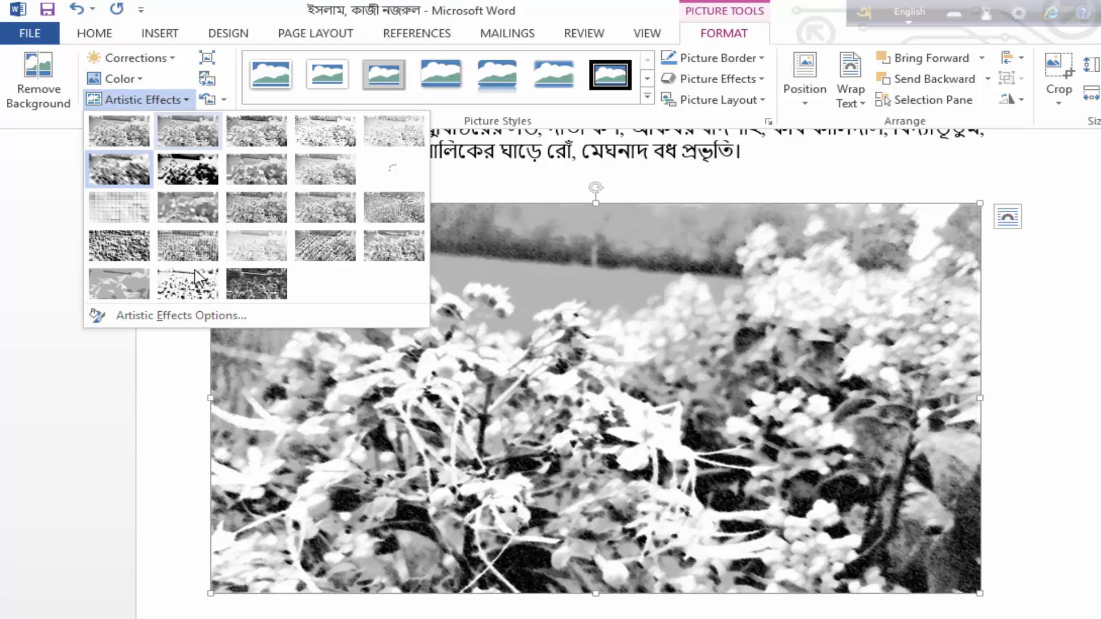
pyautogui.hotkey('ctrl', 'z')
pyautogui.hotkey('ctrl', 'z')
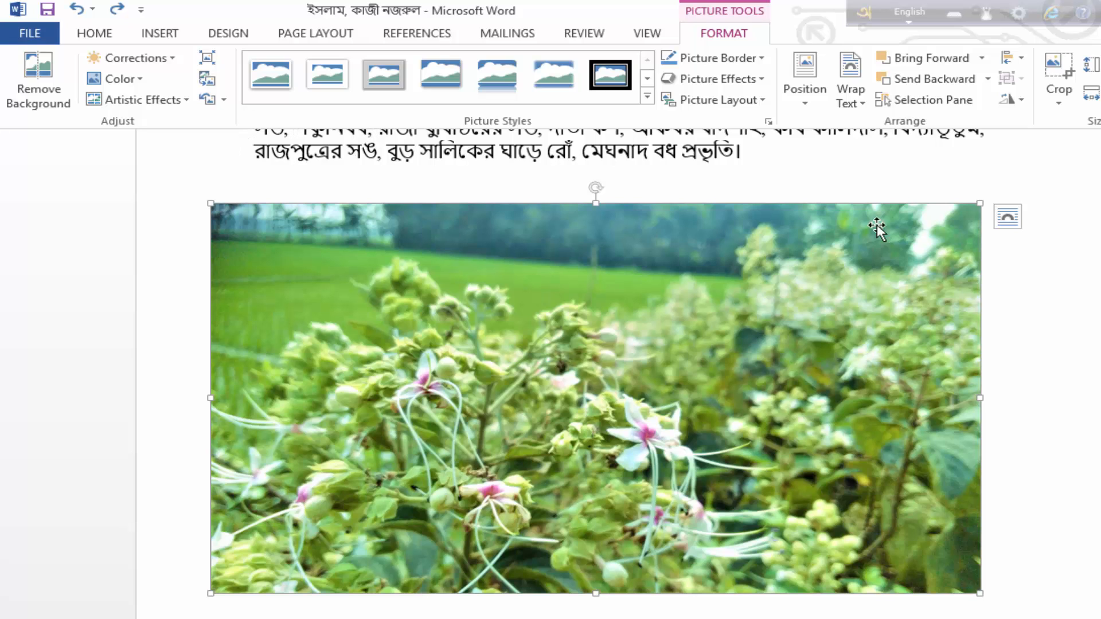
# Try the Rotated, White picture style on the flower picture
pyautogui.click(647, 96)
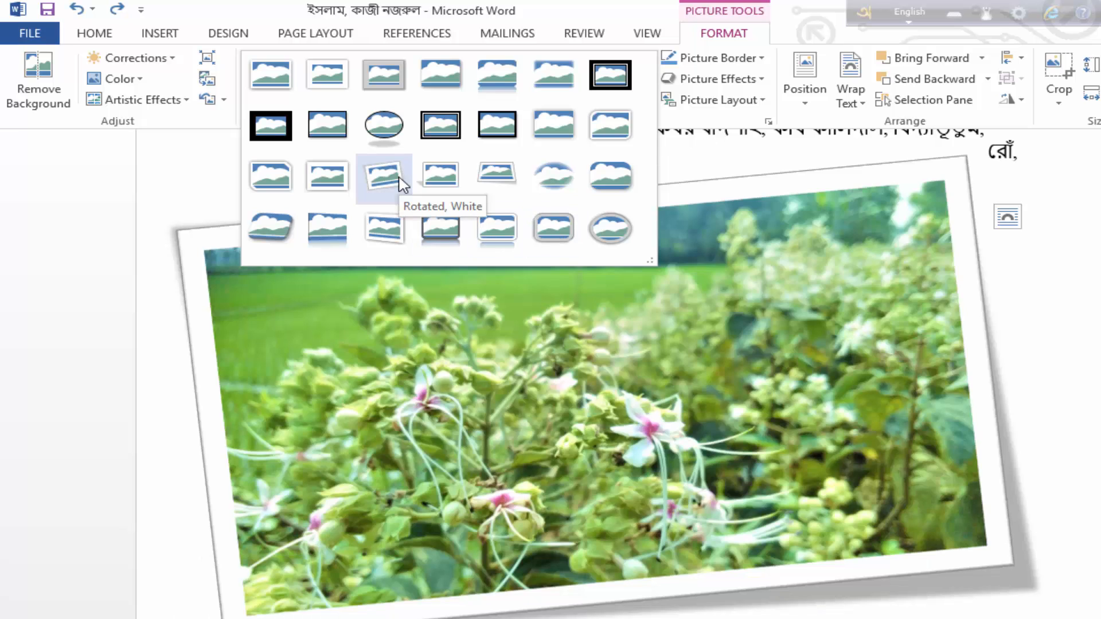
pyautogui.click(401, 182)
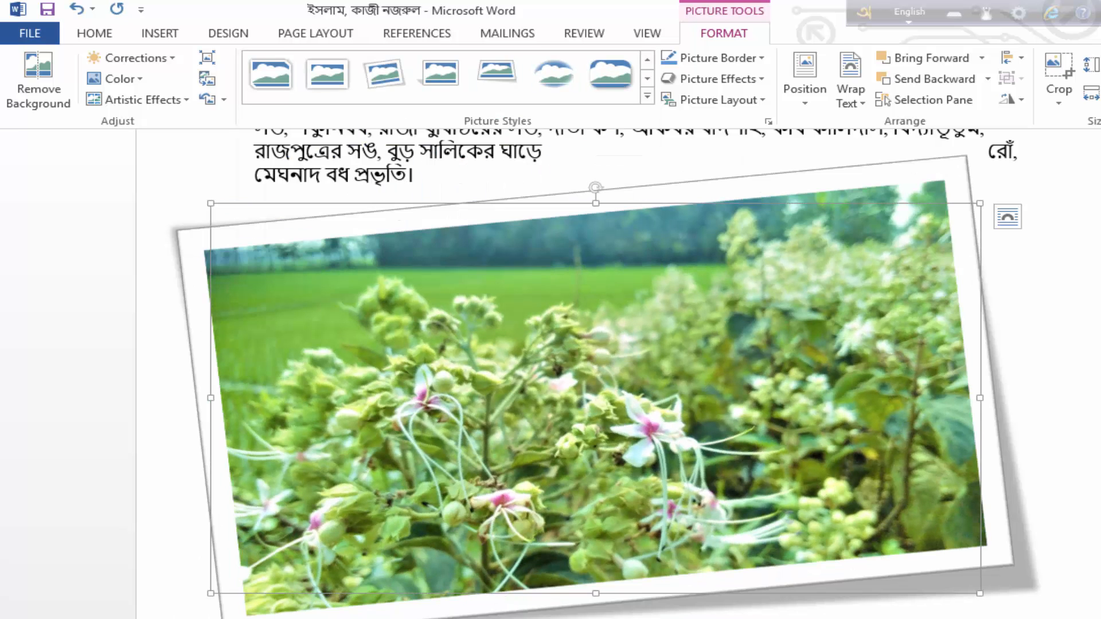
pyautogui.click(1077, 370)
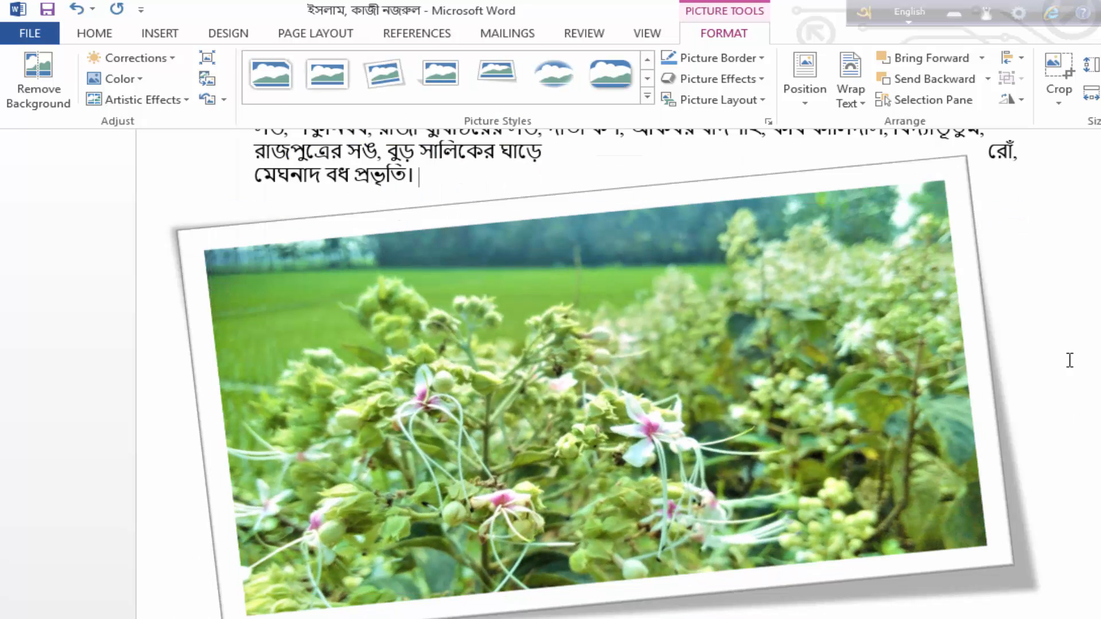
pyautogui.click(934, 239)
pyautogui.click(1062, 210)
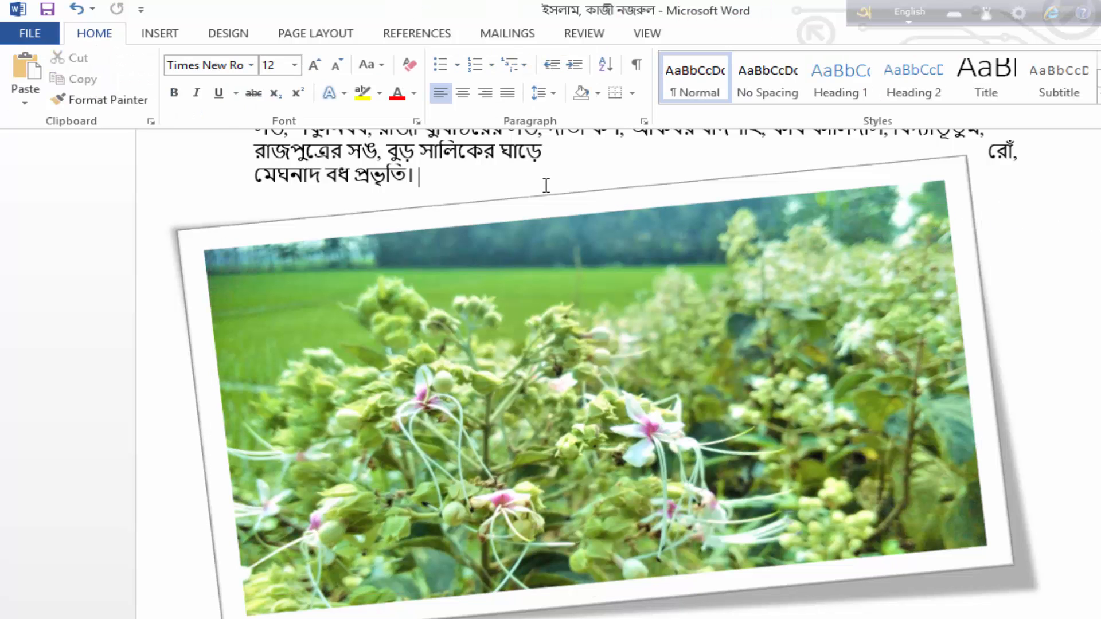
# Give the flower picture a 6 pt border in the standard light blue colour
pyautogui.click(569, 291)
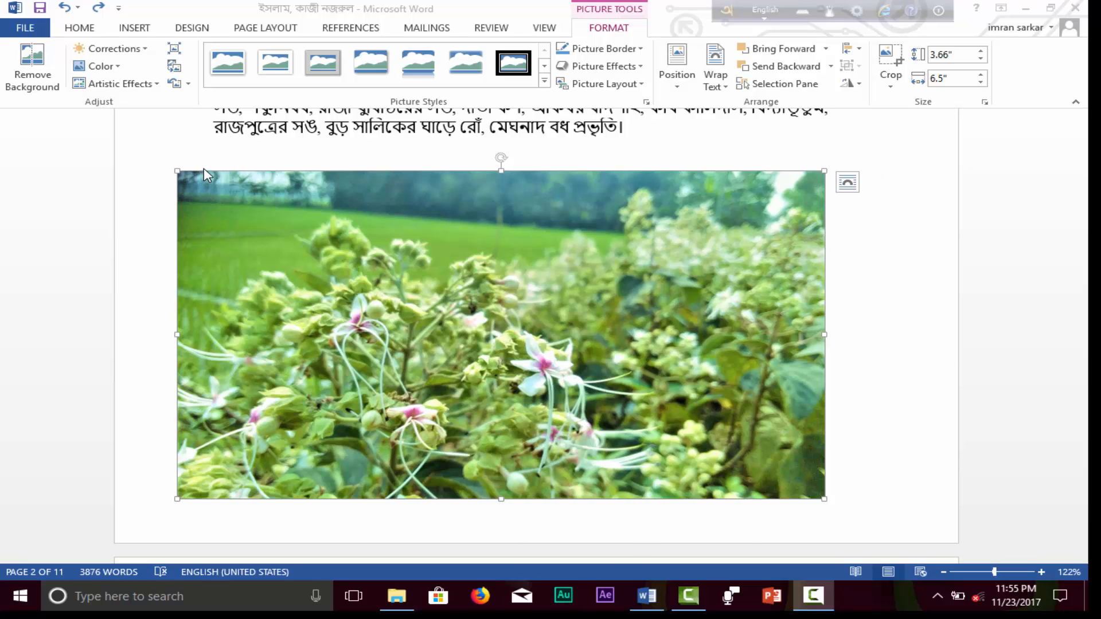
pyautogui.click(599, 48)
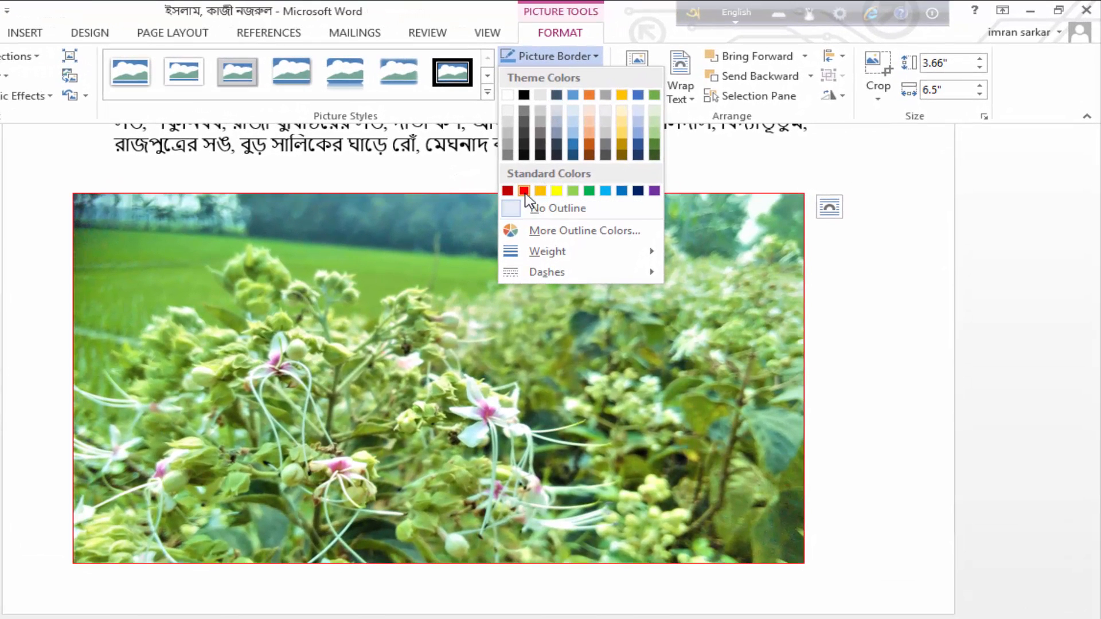
pyautogui.moveTo(585, 253)
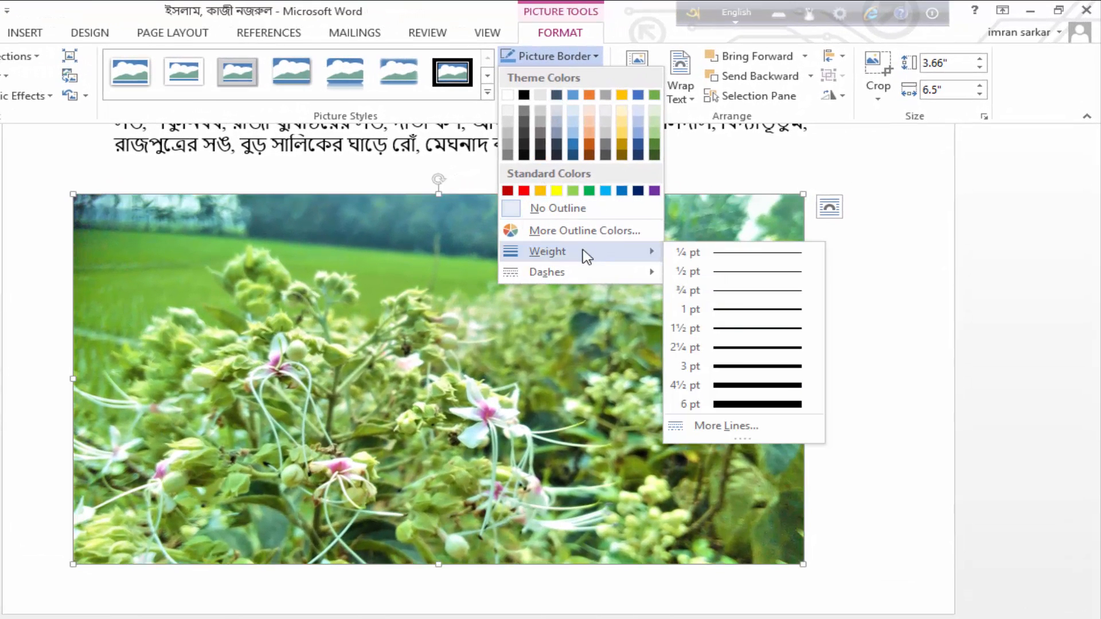
pyautogui.click(752, 408)
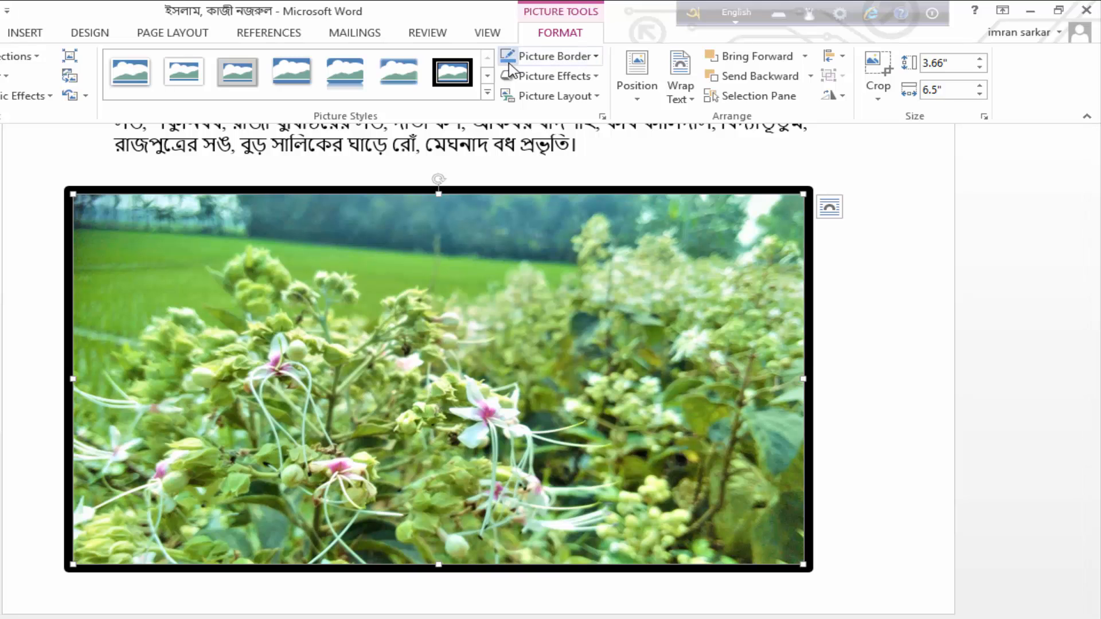
pyautogui.hotkey('ctrl', 'z')
pyautogui.click(533, 58)
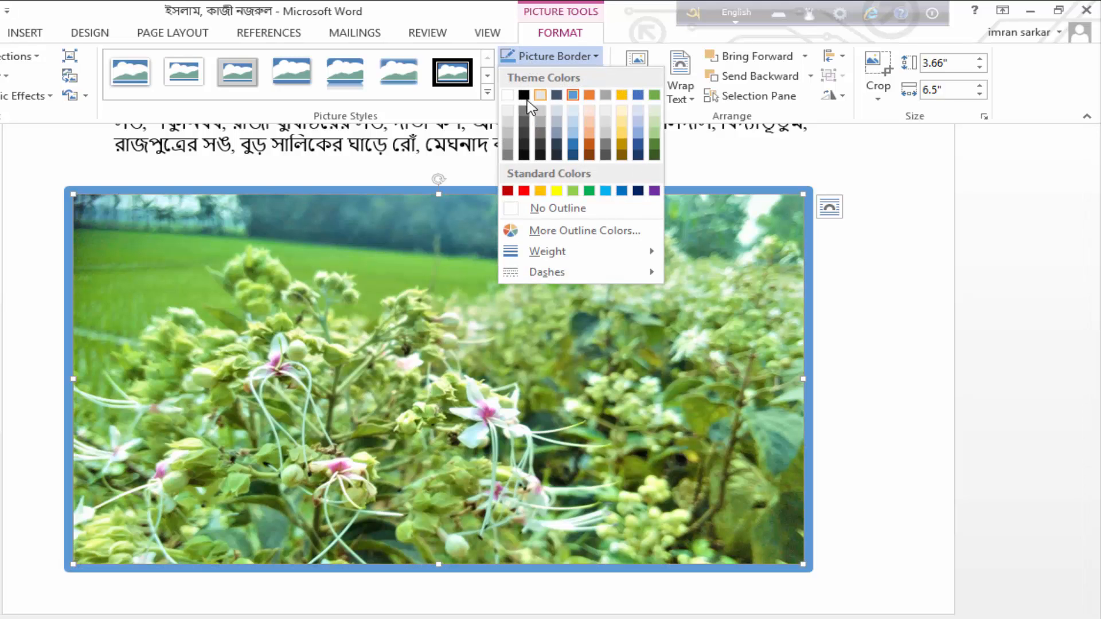
pyautogui.click(606, 191)
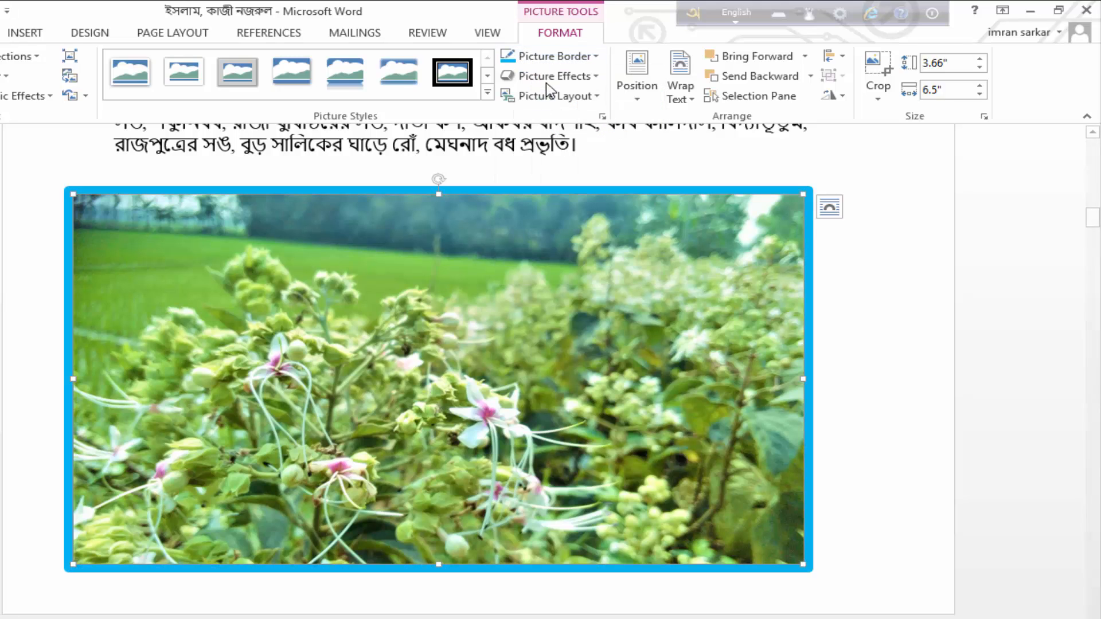
# Try a dashed line style on the flower picture's border
pyautogui.click(547, 57)
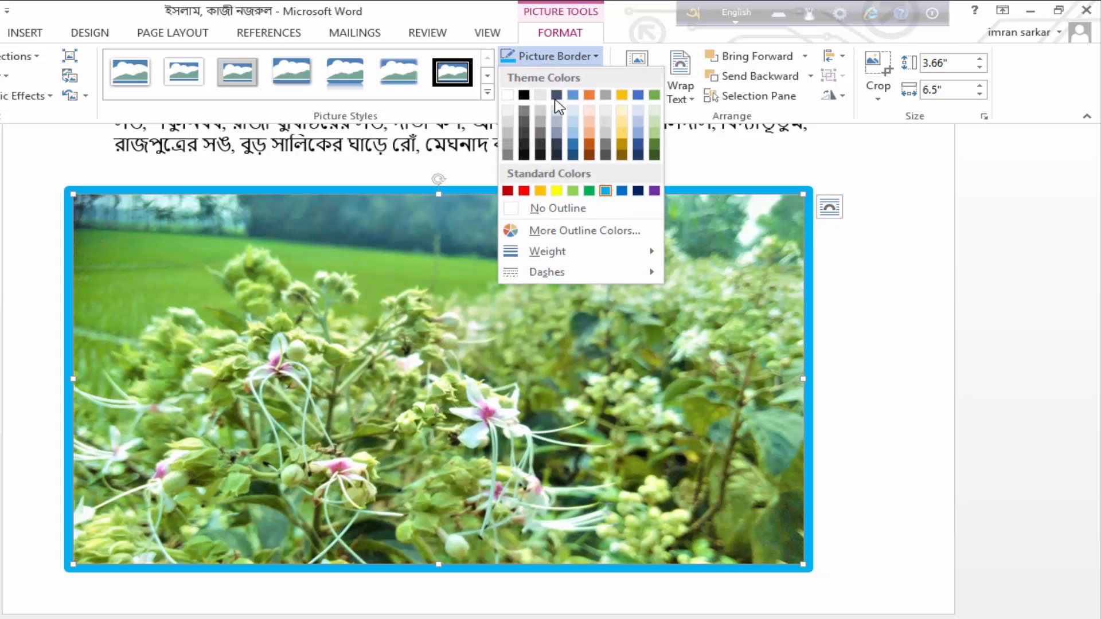
pyautogui.moveTo(548, 273)
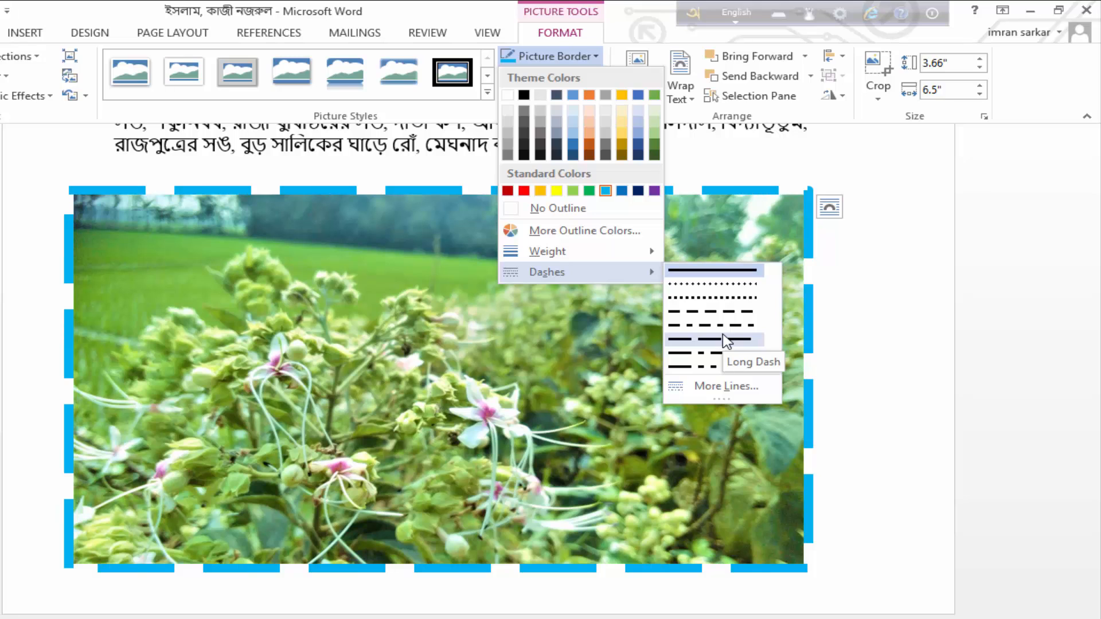
pyautogui.click(719, 314)
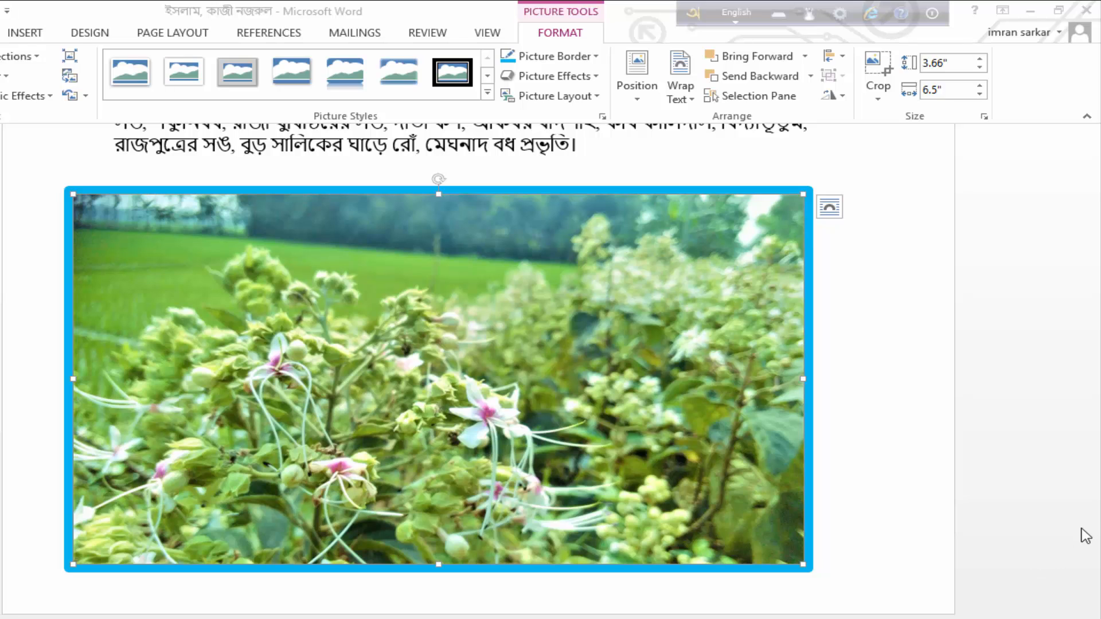
# Examine the picture effects available for the flower picture, including presets, shadow, reflection, glow, soft edges, bevel and 3-D rotation
pyautogui.click(495, 239)
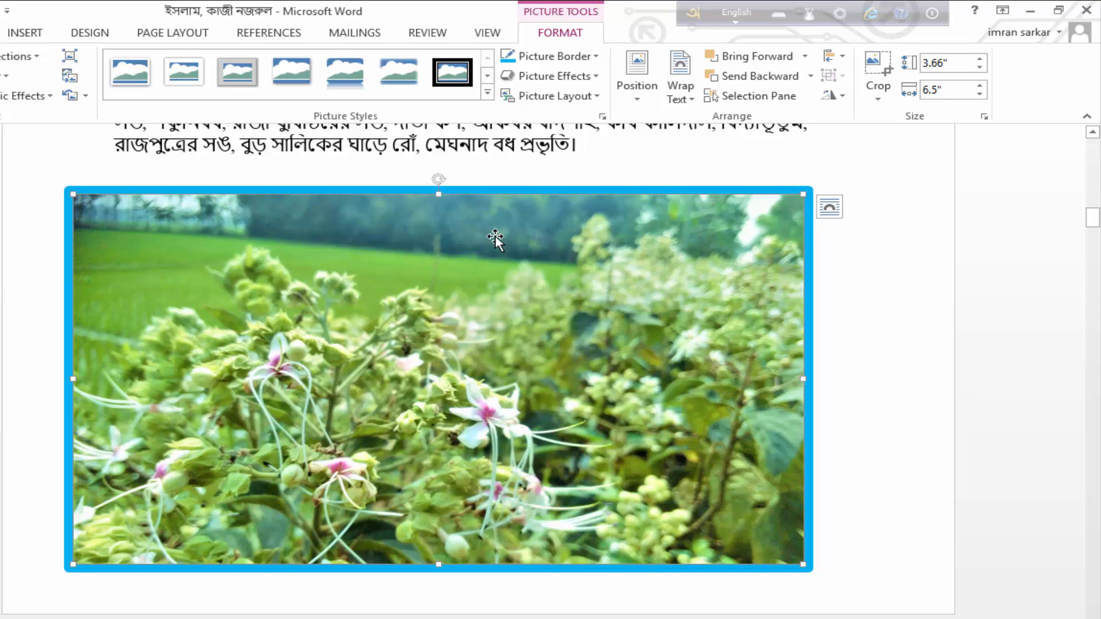
pyautogui.click(564, 78)
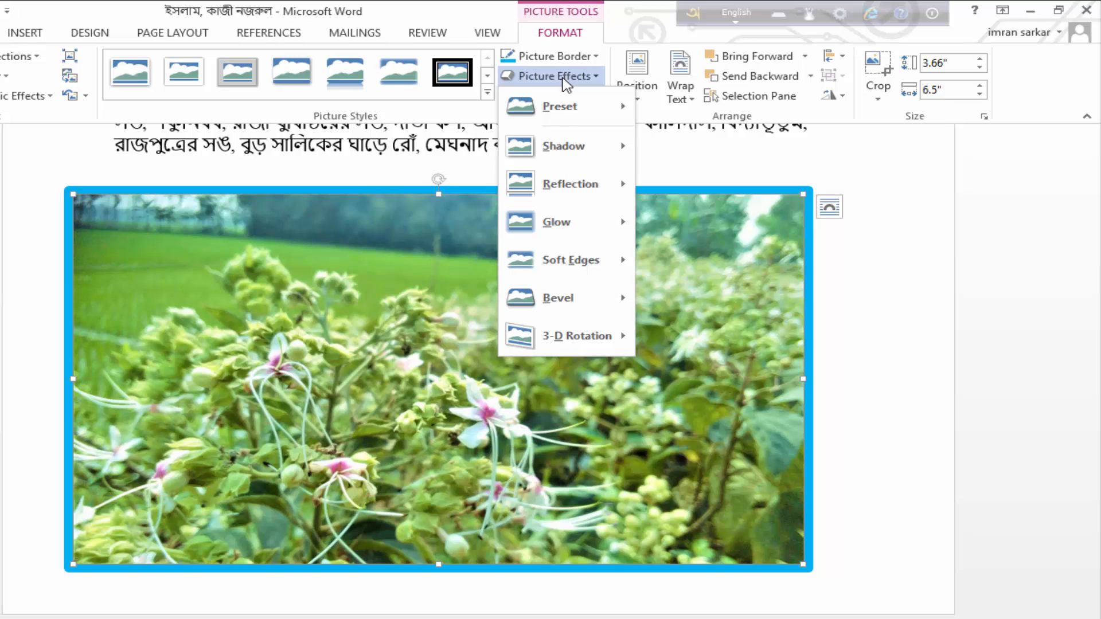
pyautogui.moveTo(554, 104)
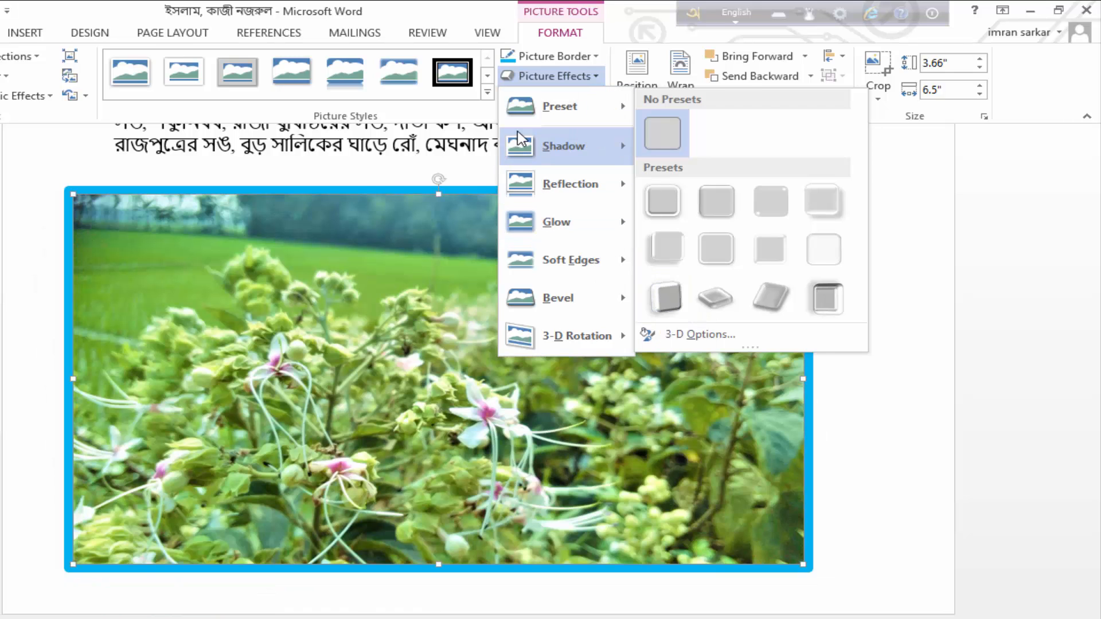
pyautogui.moveTo(602, 165)
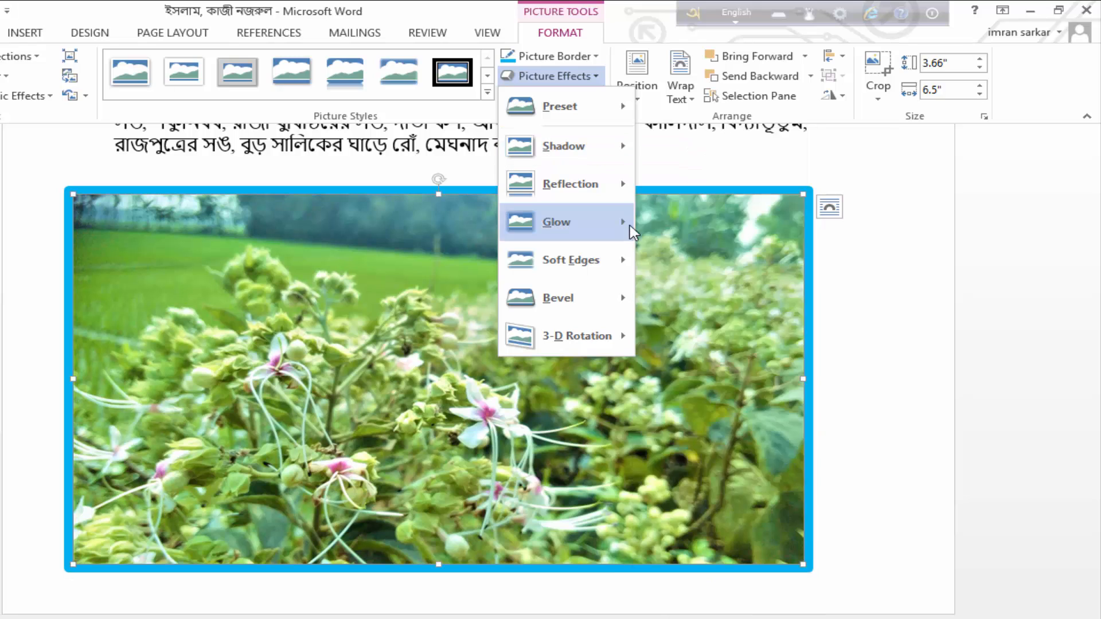
pyautogui.moveTo(622, 199)
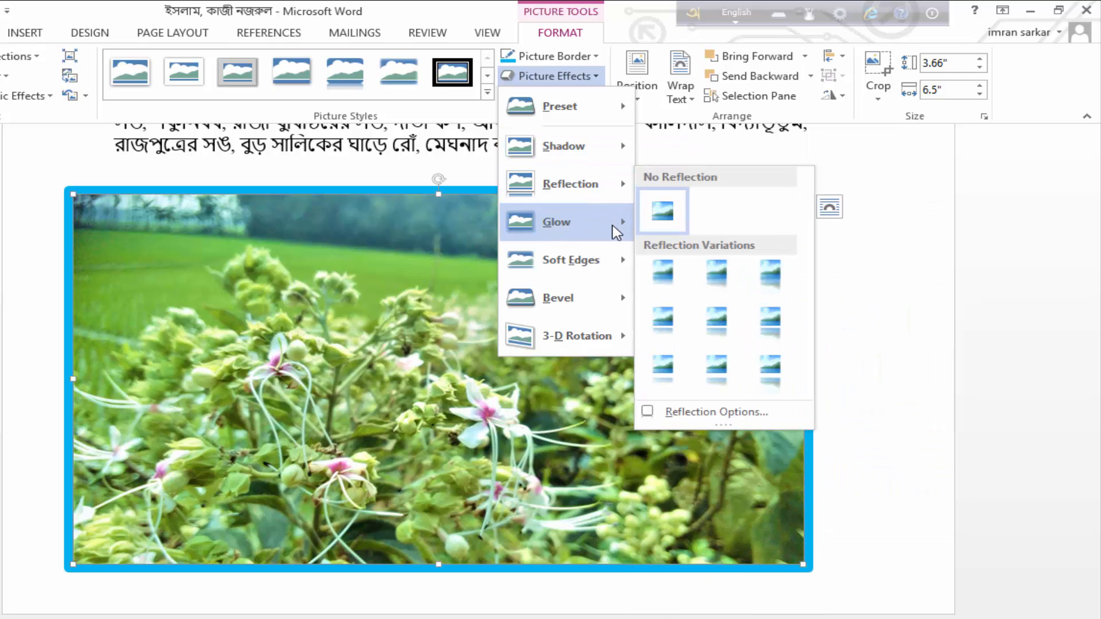
pyautogui.moveTo(614, 271)
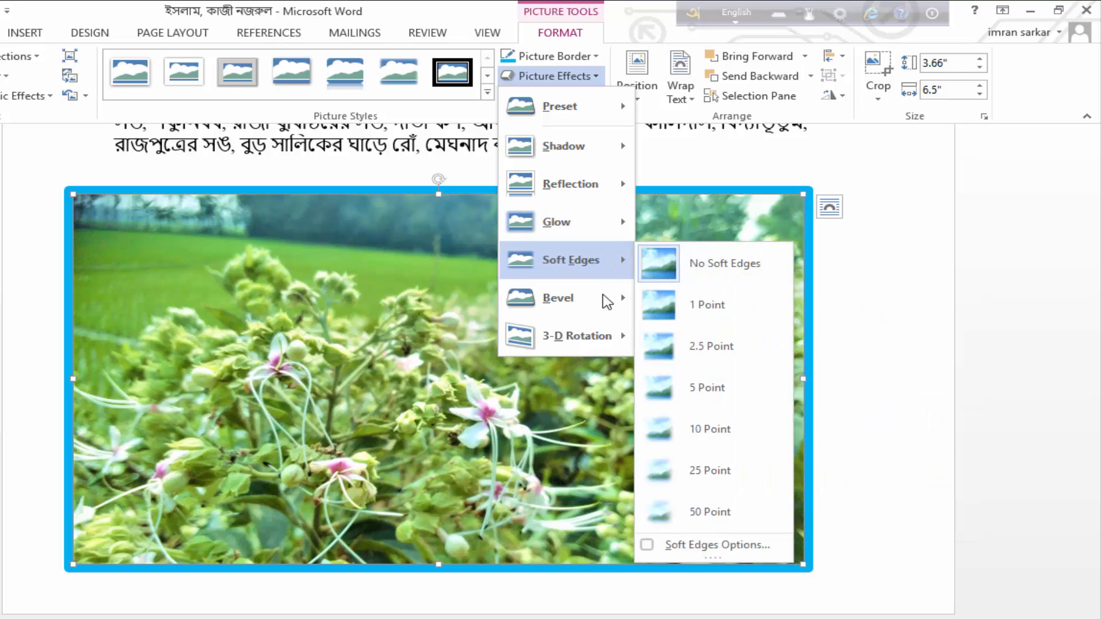
pyautogui.moveTo(591, 354)
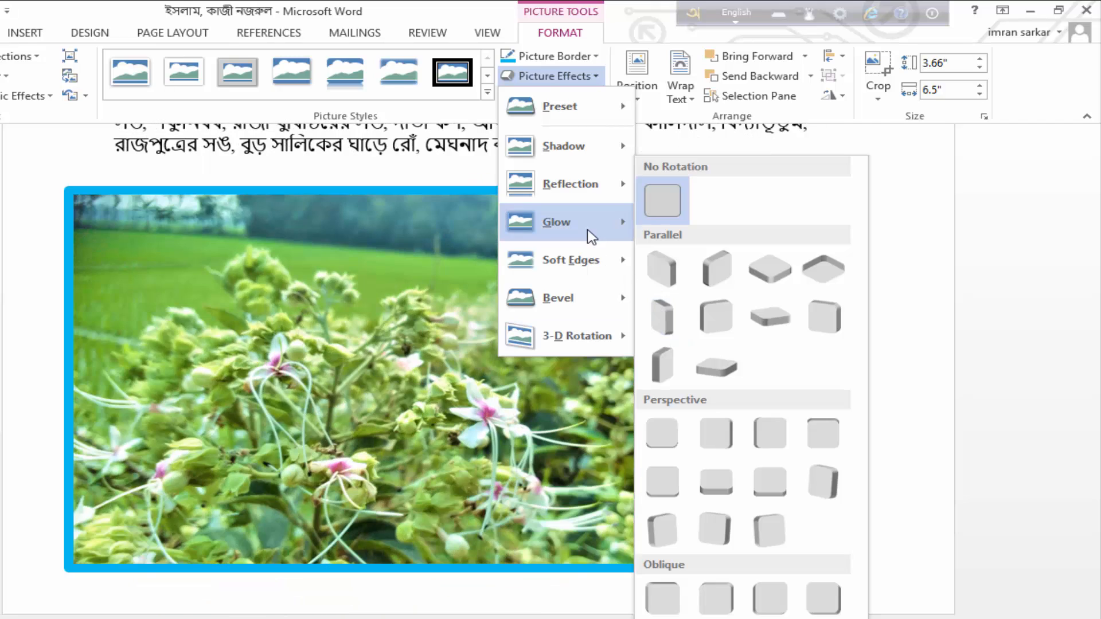
pyautogui.moveTo(589, 225)
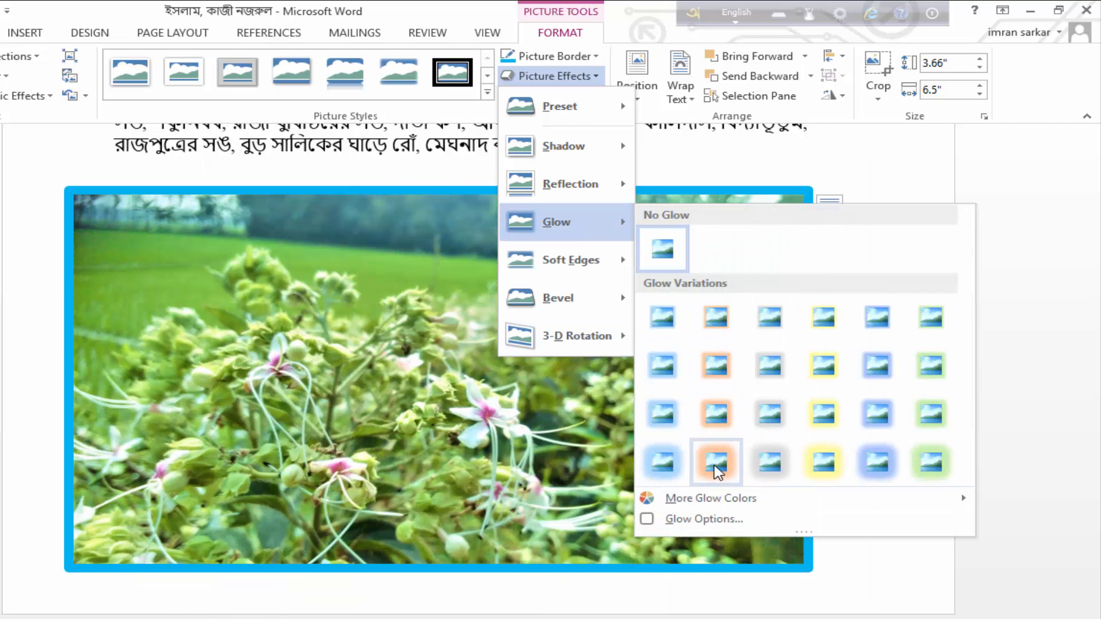
pyautogui.press('Escape')
pyautogui.press('Escape')
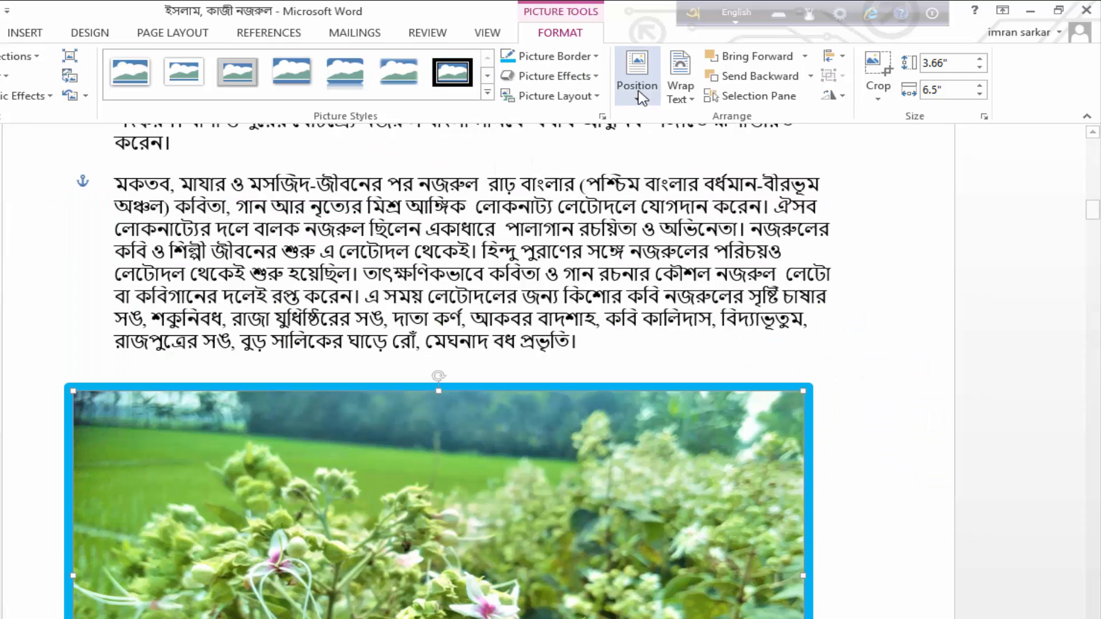
# Examine the flower picture's position, text wrapping, layout, stacking order and alignment options
pyautogui.click(637, 80)
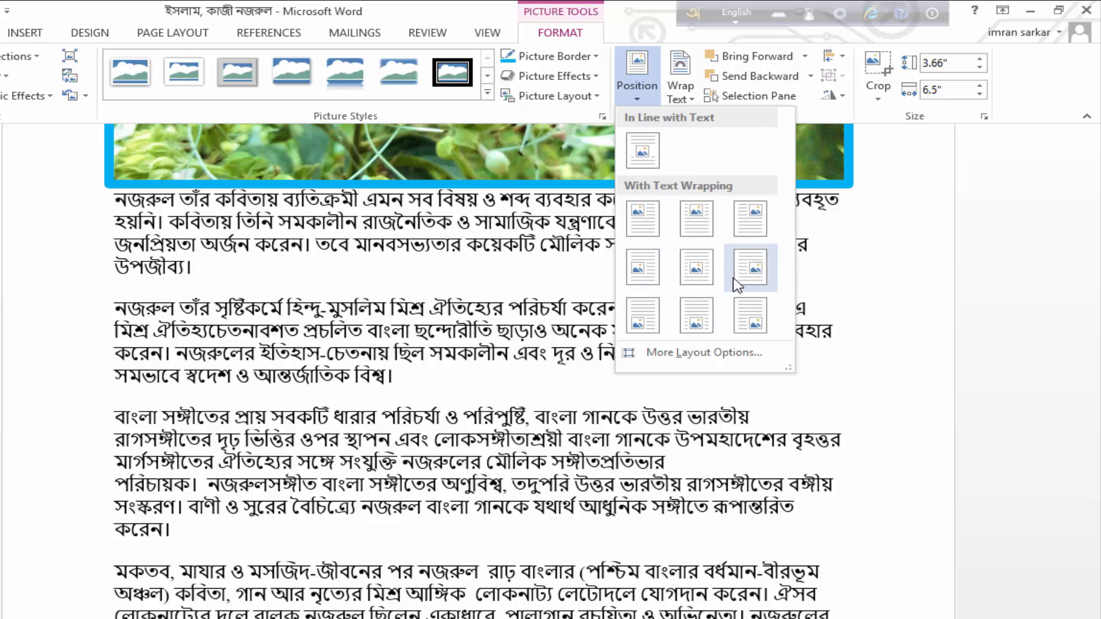
pyautogui.click(685, 96)
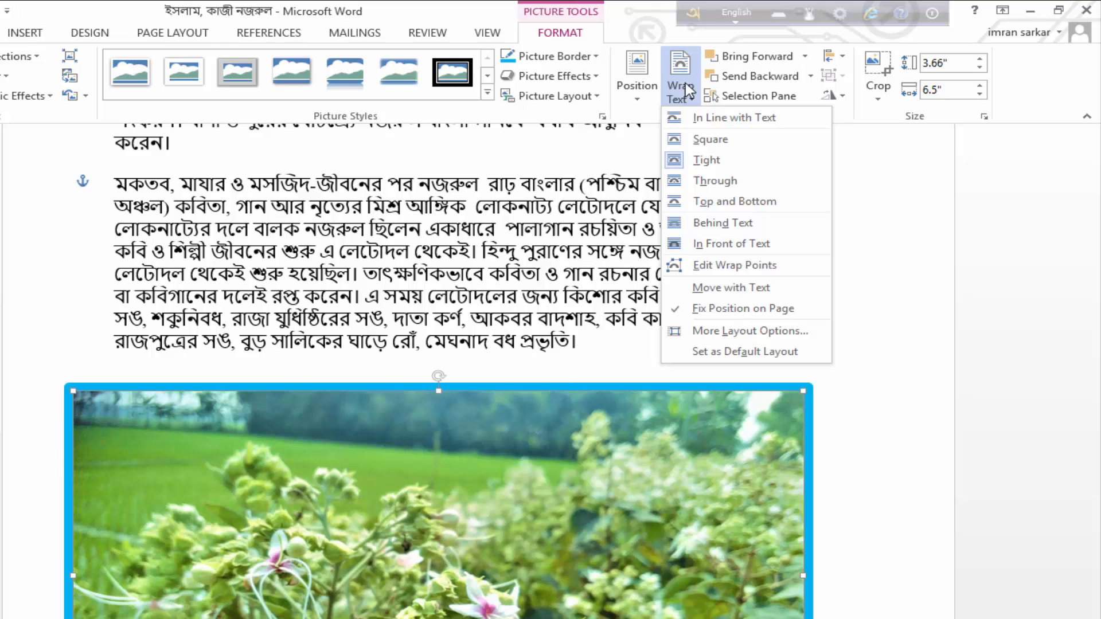
pyautogui.click(660, 394)
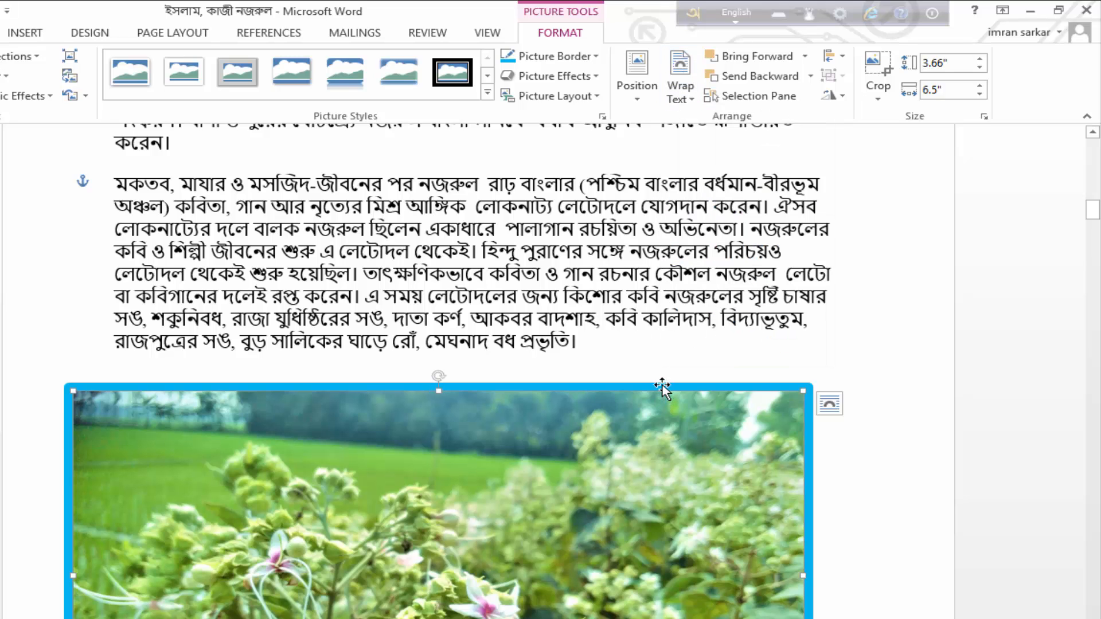
pyautogui.click(830, 405)
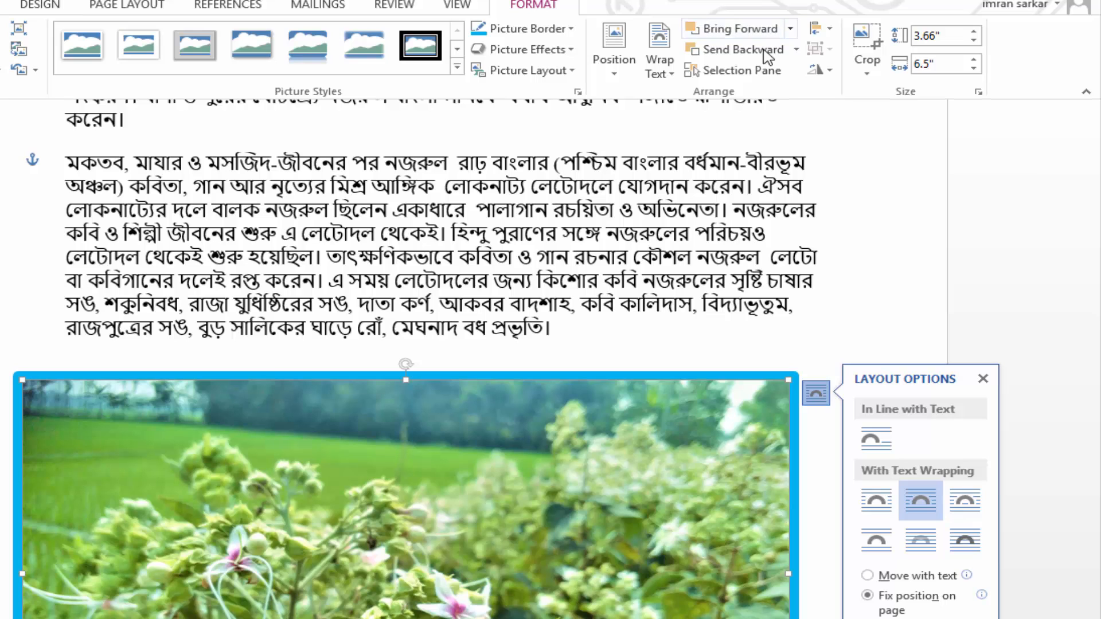
pyautogui.click(797, 49)
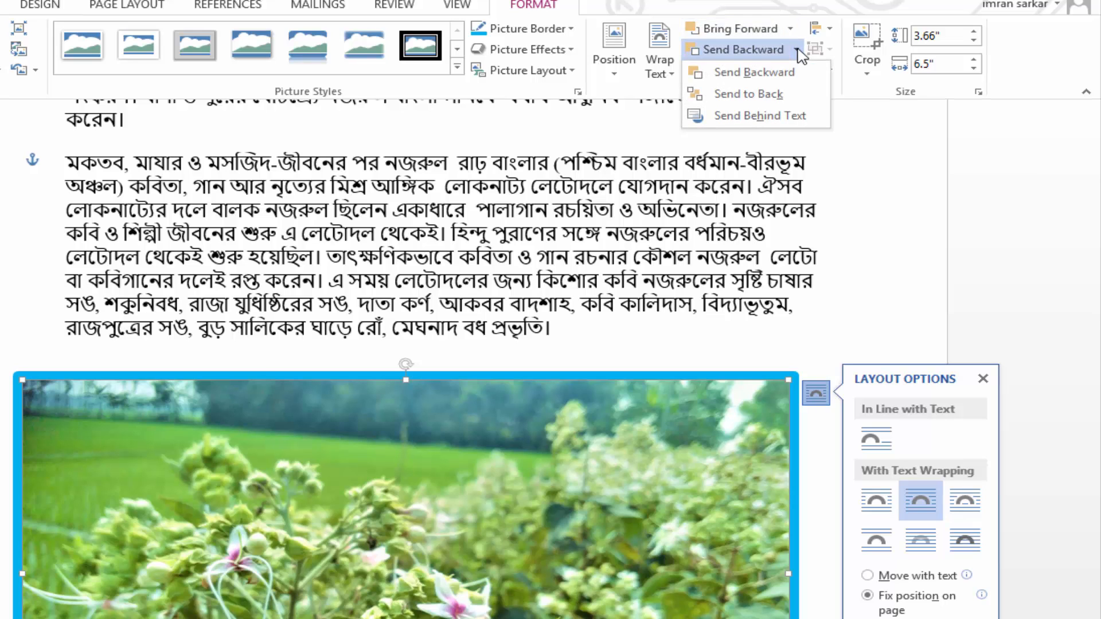
pyautogui.click(829, 34)
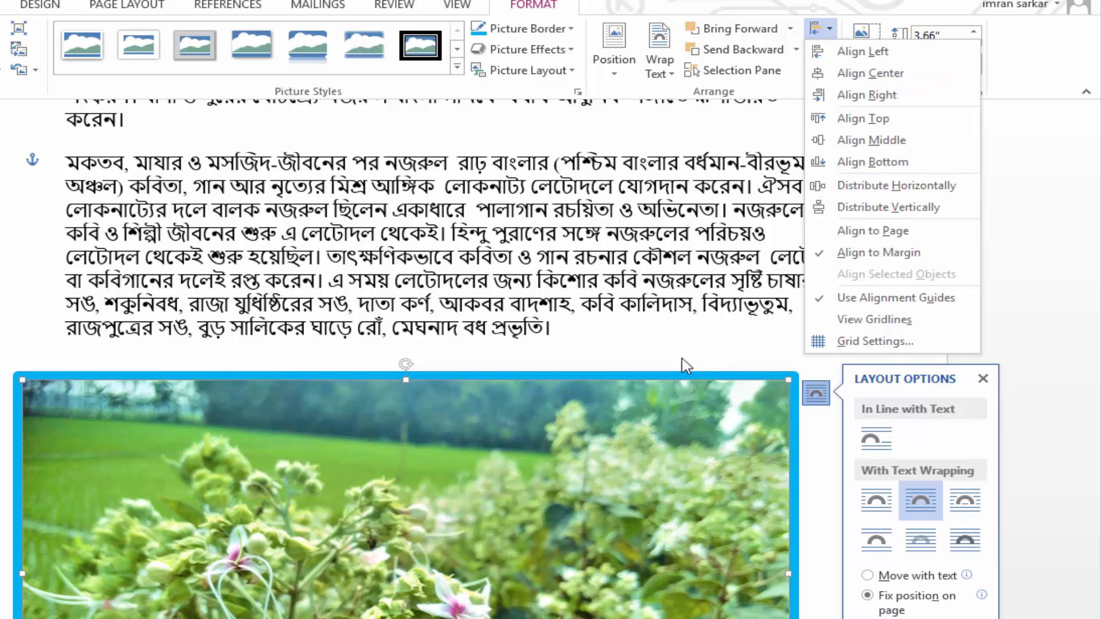
pyautogui.click(598, 399)
pyautogui.scroll(-6, 597, 399)
pyautogui.scroll(3, 654, 361)
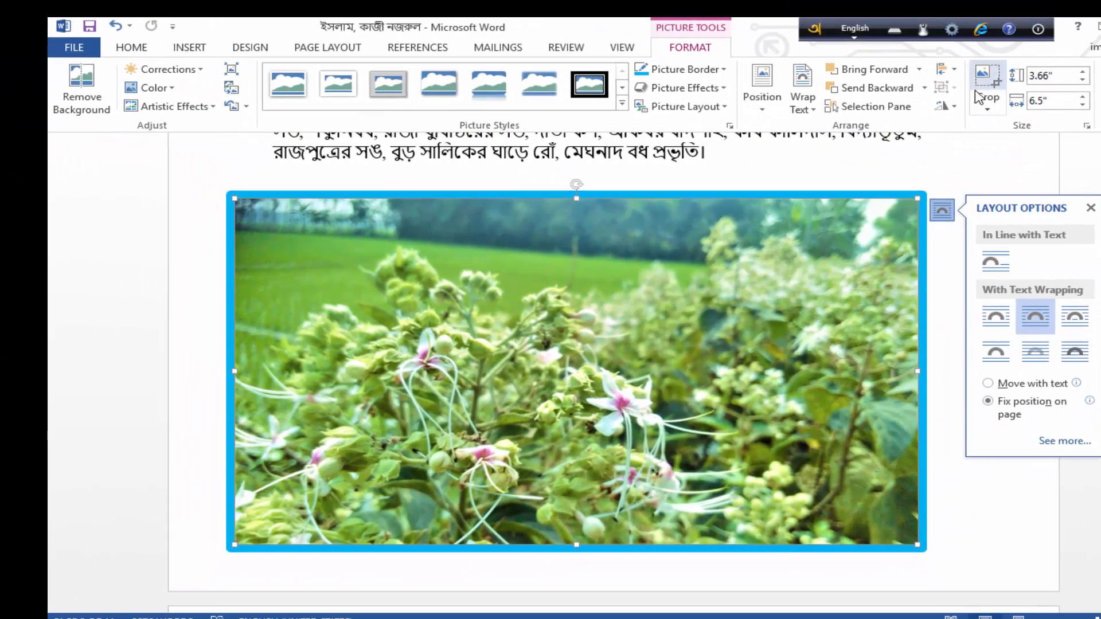
# Try cropping the flower picture from its upper-right corner to about 3.35" high and 5.72" wide
pyautogui.click(885, 59)
pyautogui.click(1005, 126)
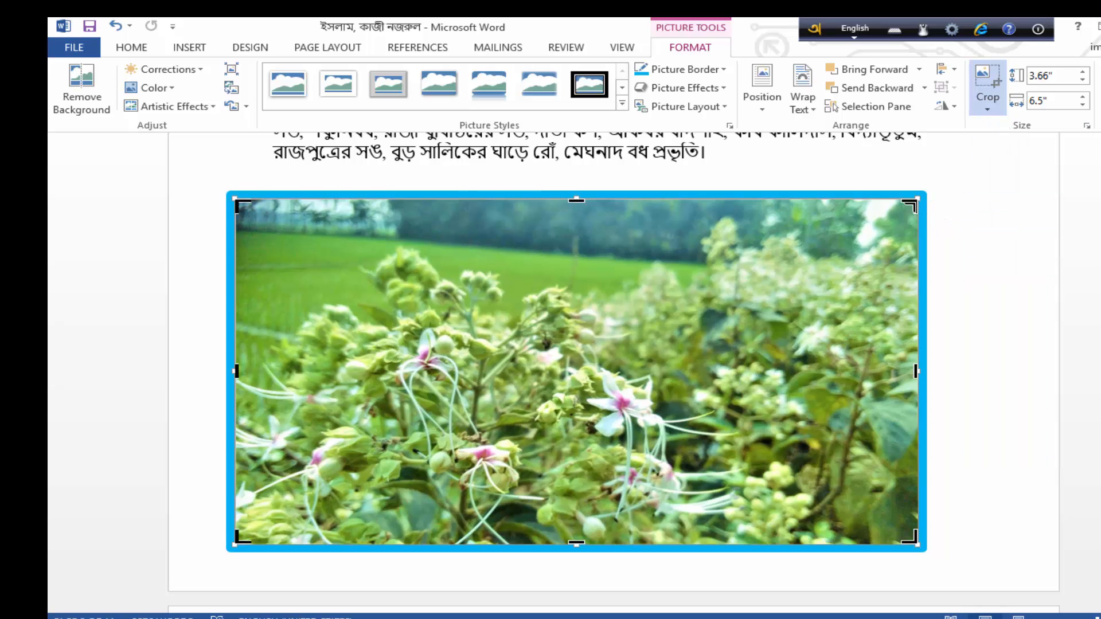
pyautogui.moveTo(910, 205); pyautogui.dragTo(834, 232)
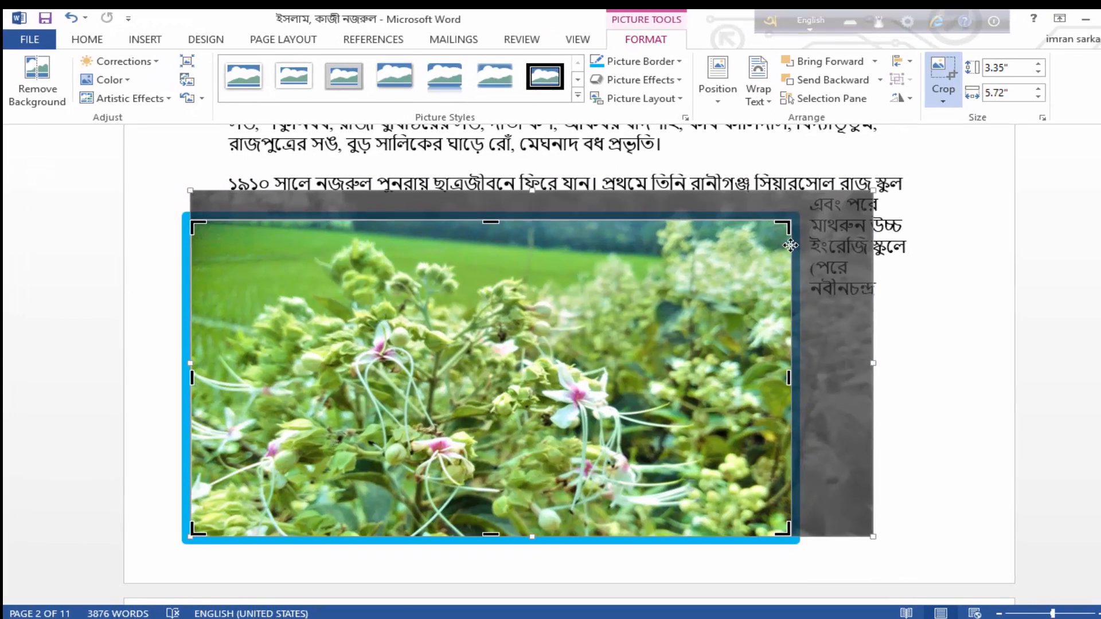
pyautogui.hotkey('ctrl', 'z')
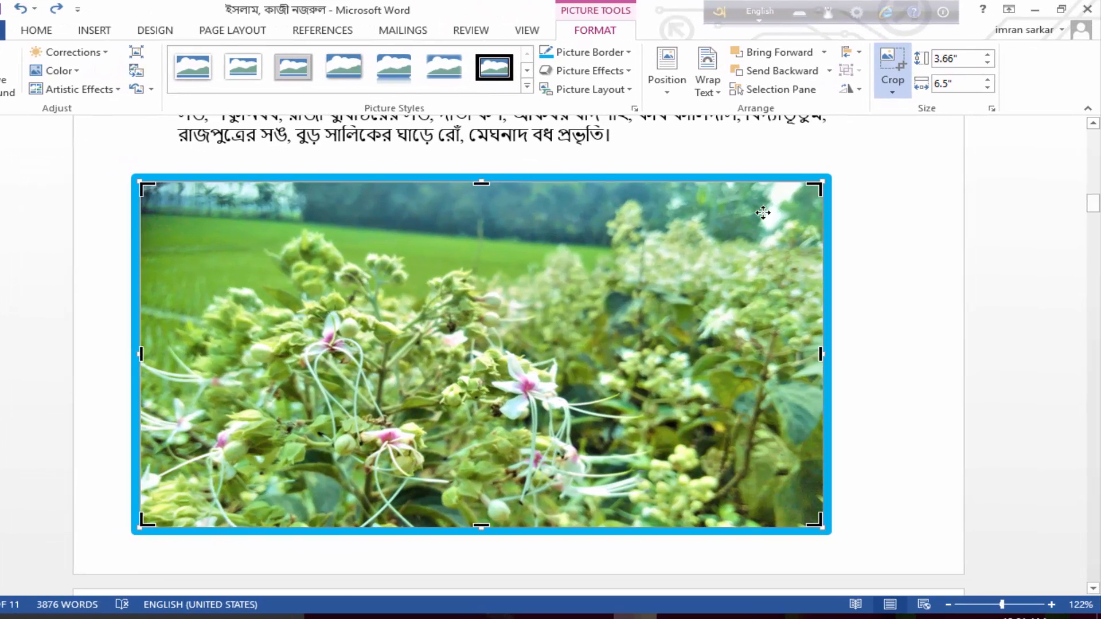
# Try cropping the flower picture to an oval shape
pyautogui.click(892, 75)
pyautogui.click(893, 84)
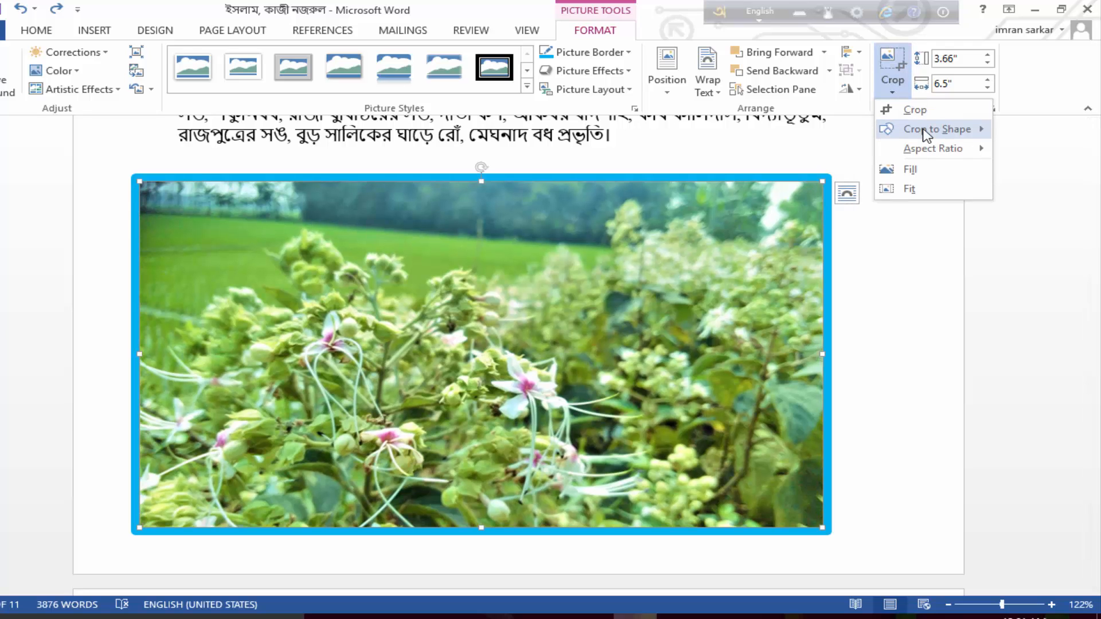
pyautogui.moveTo(924, 133)
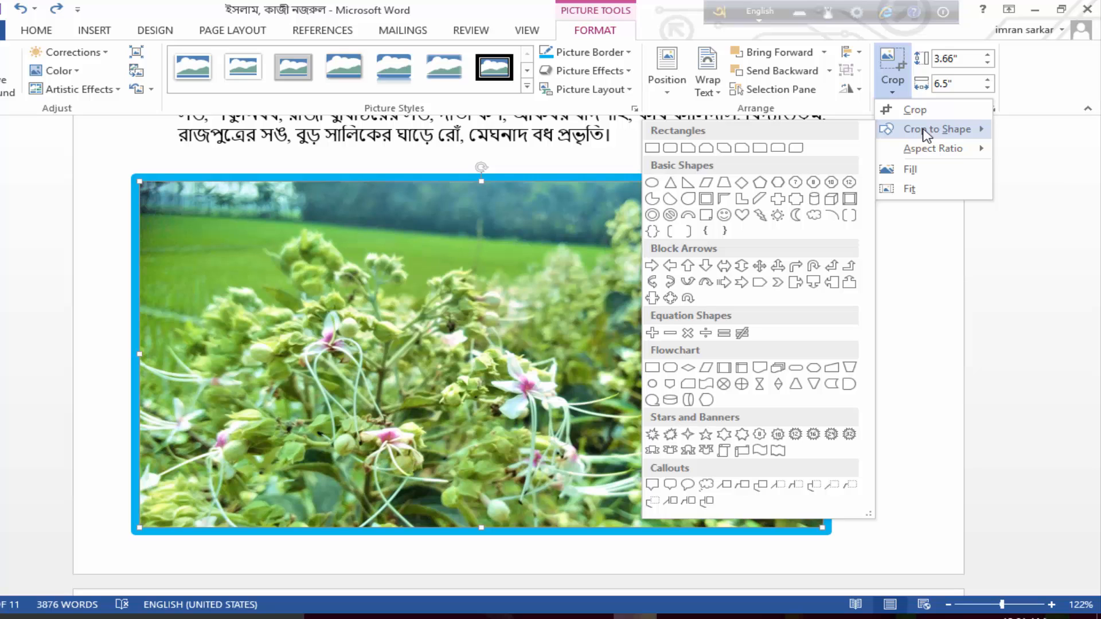
pyautogui.click(654, 183)
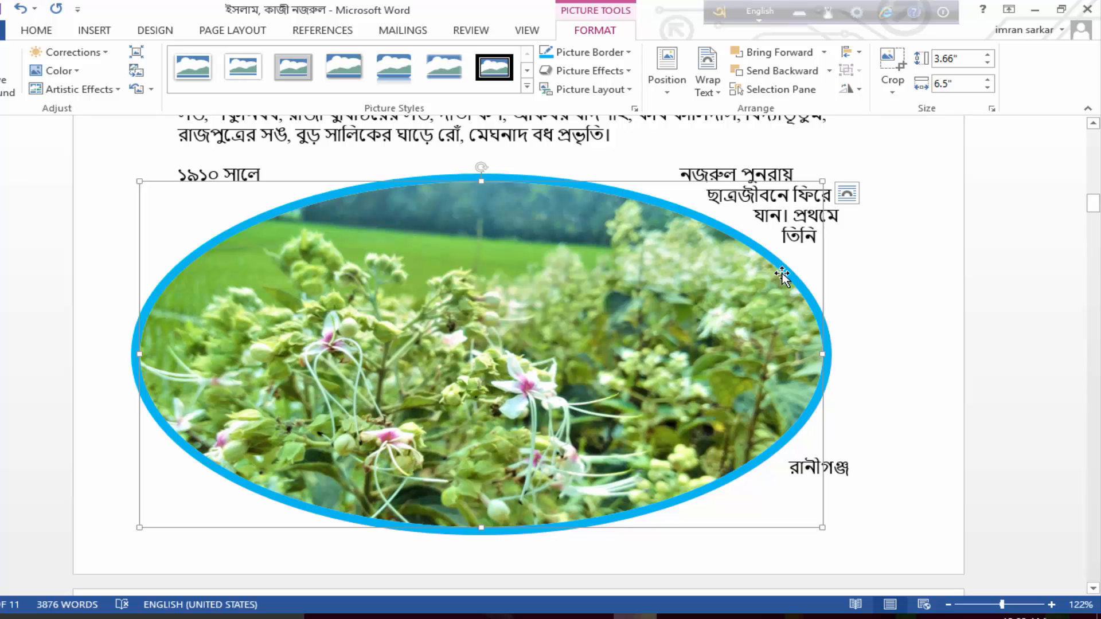
pyautogui.hotkey('ctrl', 'z')
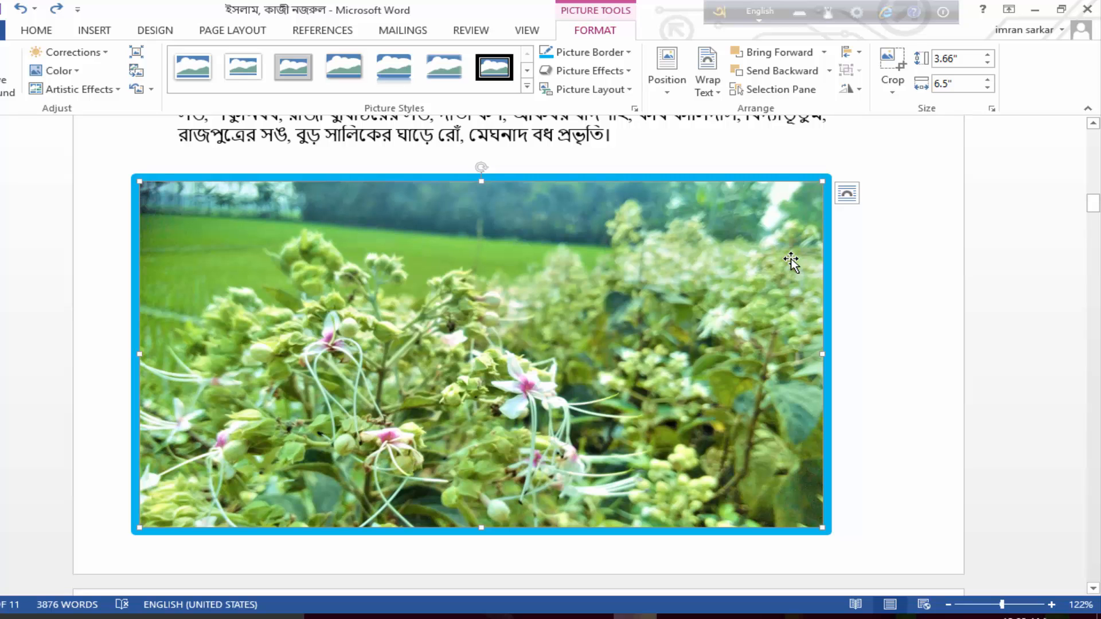